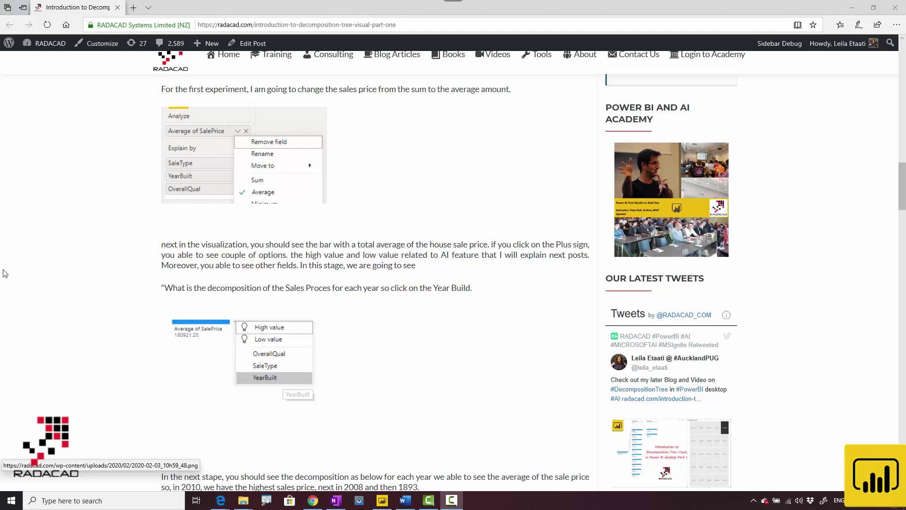
# Scroll through the page in Edge, then minimize the browser to return to Power BI
pyautogui.scroll(-5, 324, 356)
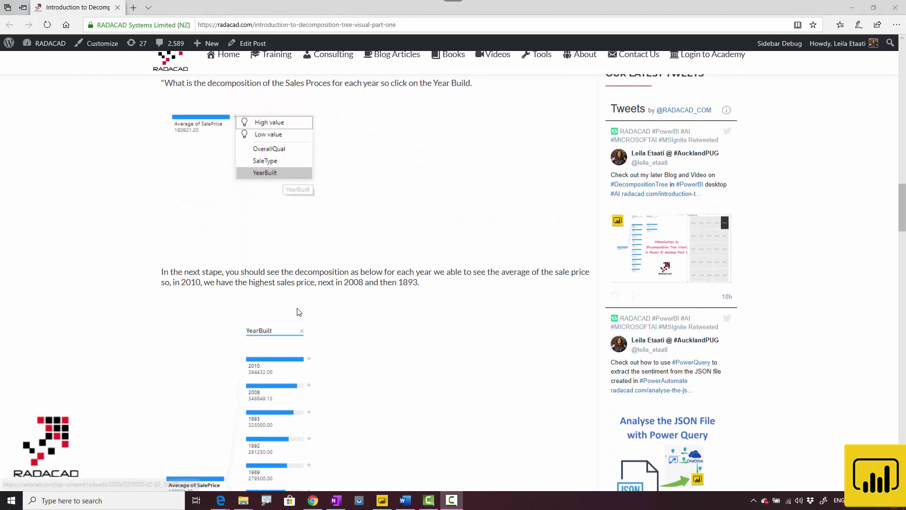
pyautogui.scroll(-2, 299, 312)
pyautogui.scroll(-5, 277, 366)
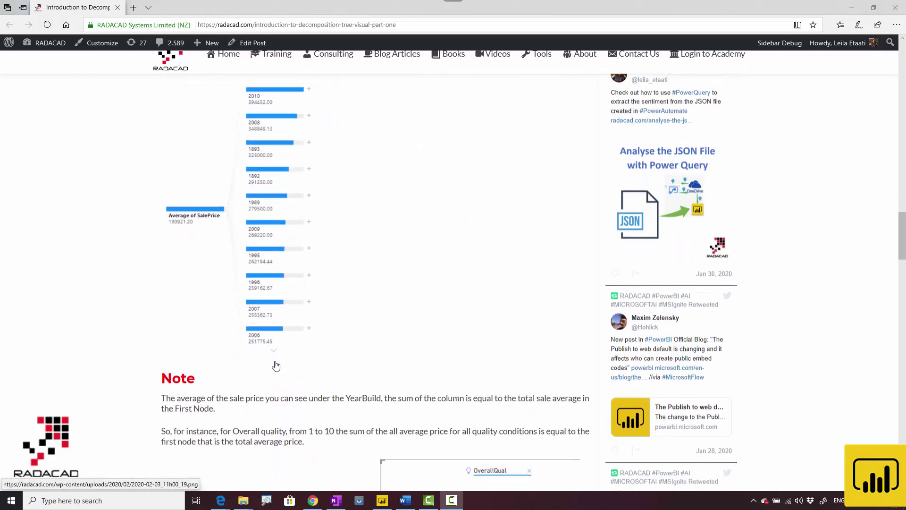
pyautogui.scroll(-8, 276, 365)
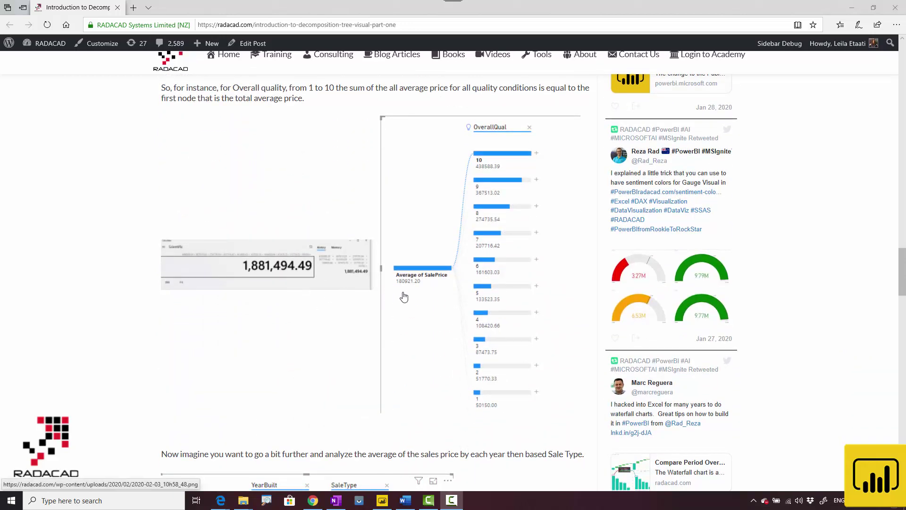
pyautogui.scroll(6, 377, 326)
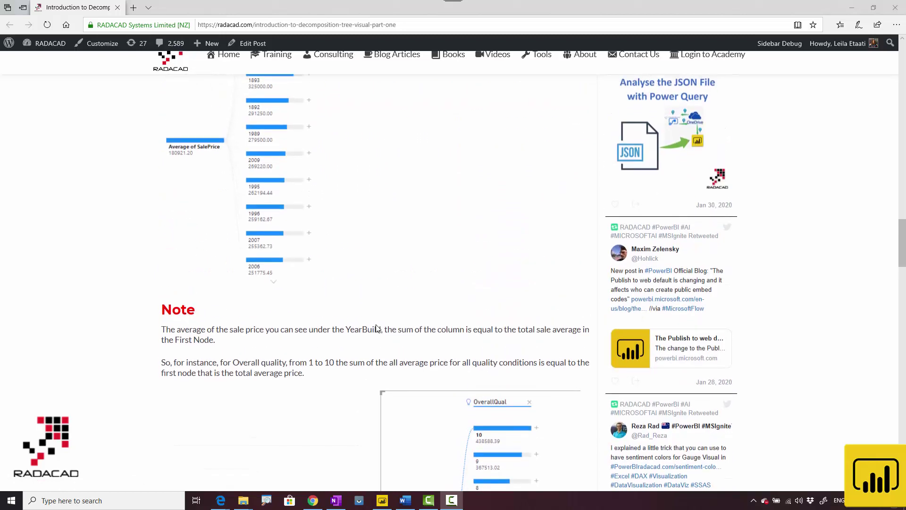
pyautogui.scroll(4, 377, 327)
pyautogui.scroll(4, 373, 336)
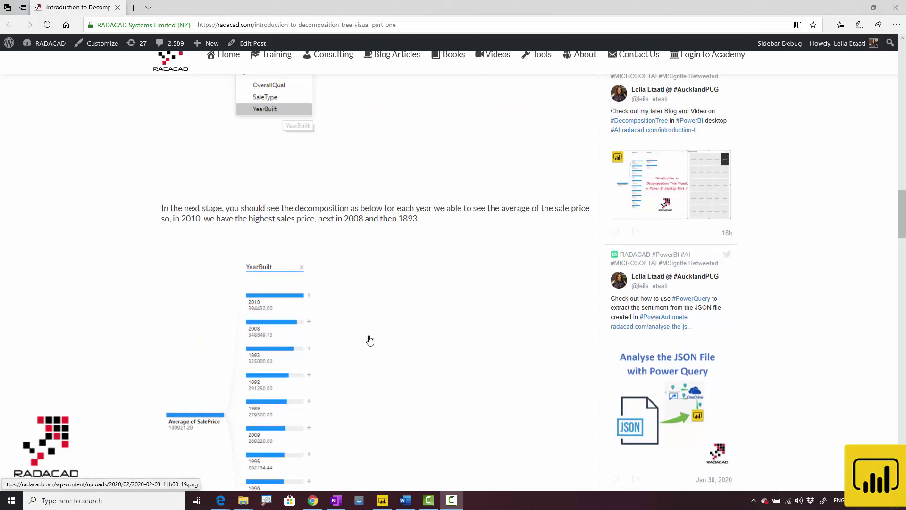
pyautogui.scroll(-3, 370, 339)
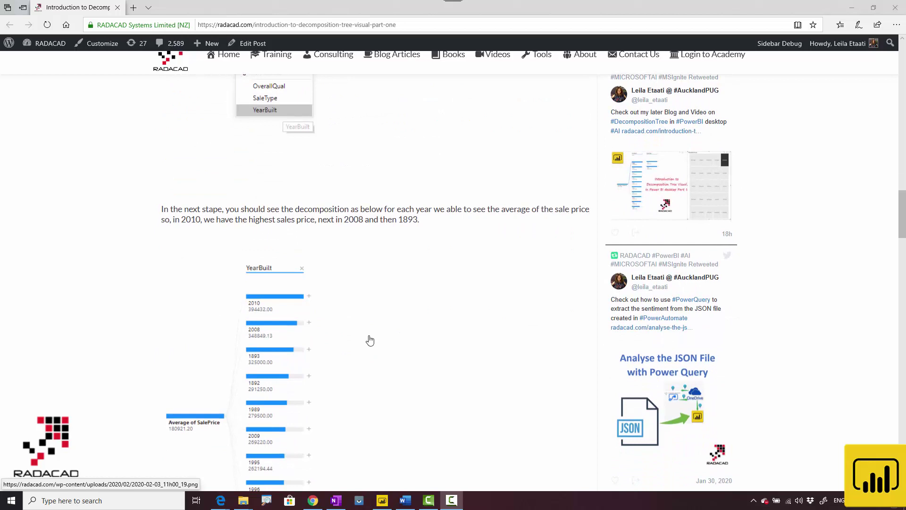
pyautogui.scroll(1, 370, 340)
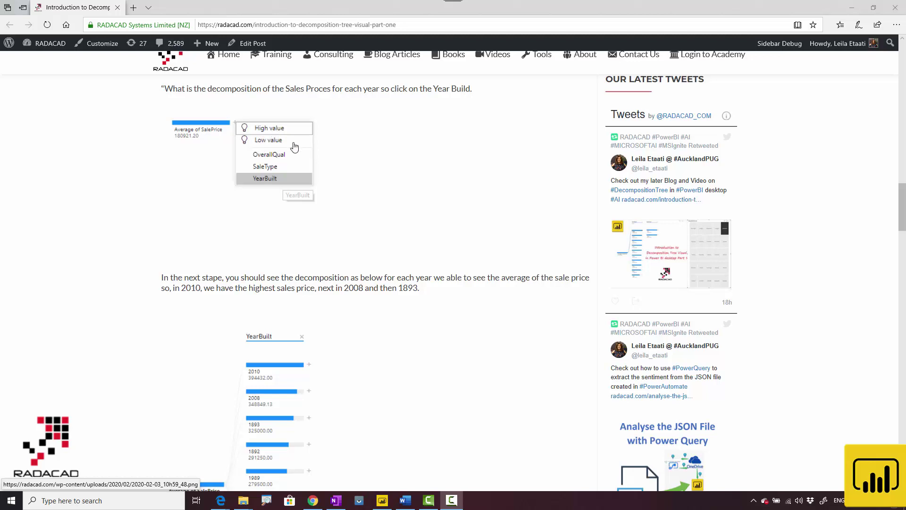
pyautogui.click(852, 6)
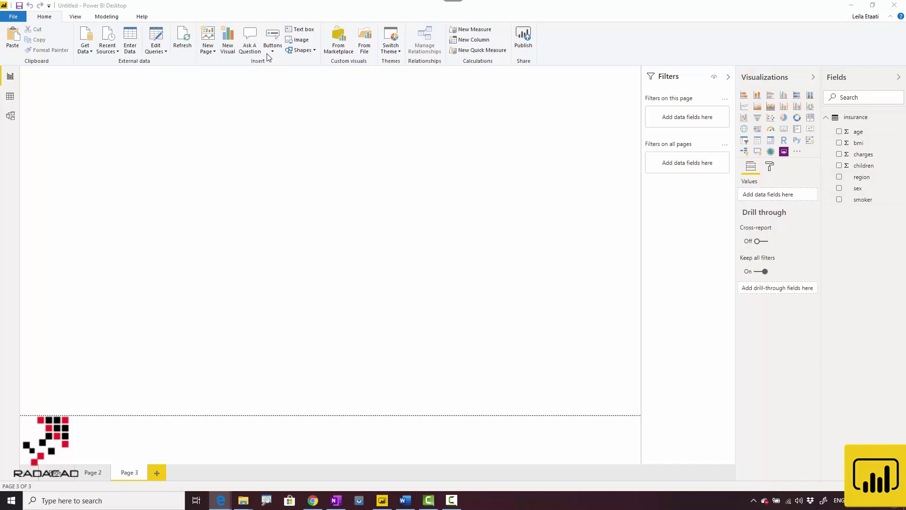
# Add an enlarged decomposition tree to Page 3 and view the insurance table's charges column in Data view
pyautogui.click(744, 151)
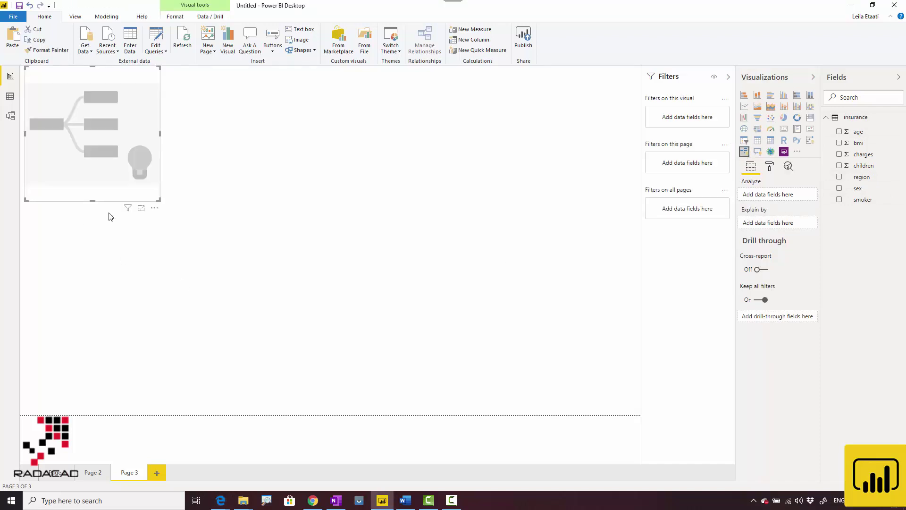
pyautogui.moveTo(161, 206); pyautogui.dragTo(370, 327)
pyautogui.click(9, 97)
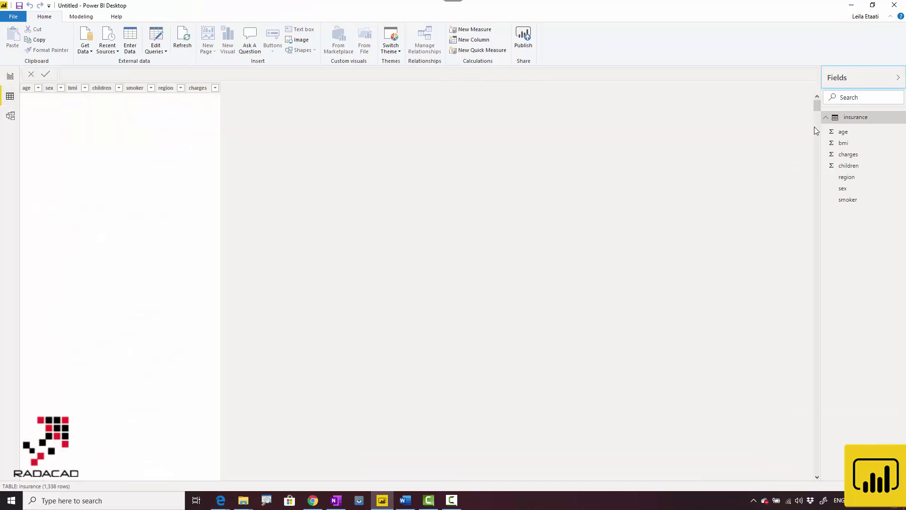
pyautogui.click(849, 155)
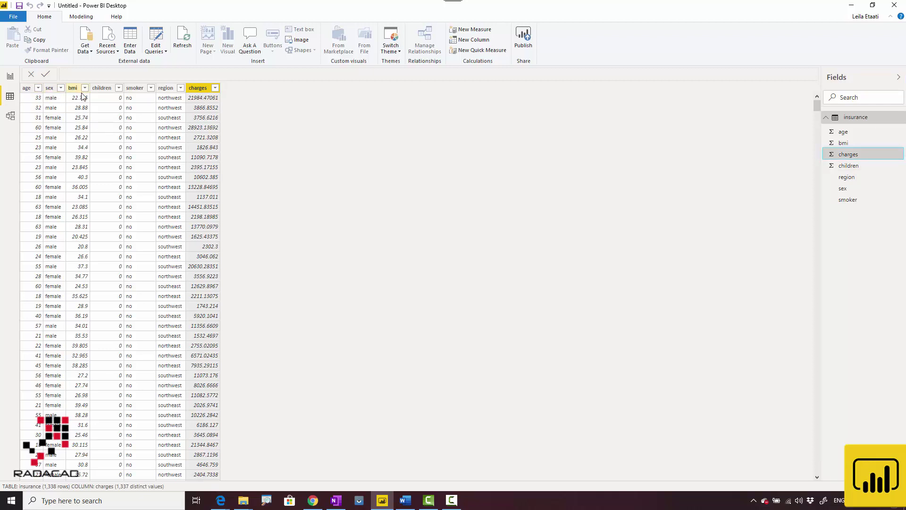
# Back in Report view, put charges in Analyze and add smoker, sex, children, bmi and age to Explain by
pyautogui.click(10, 76)
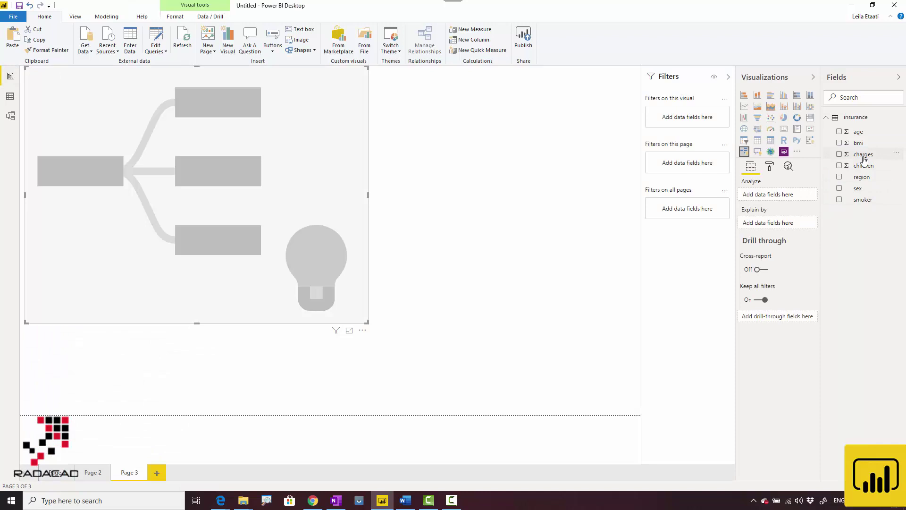
pyautogui.moveTo(864, 161); pyautogui.dragTo(765, 196)
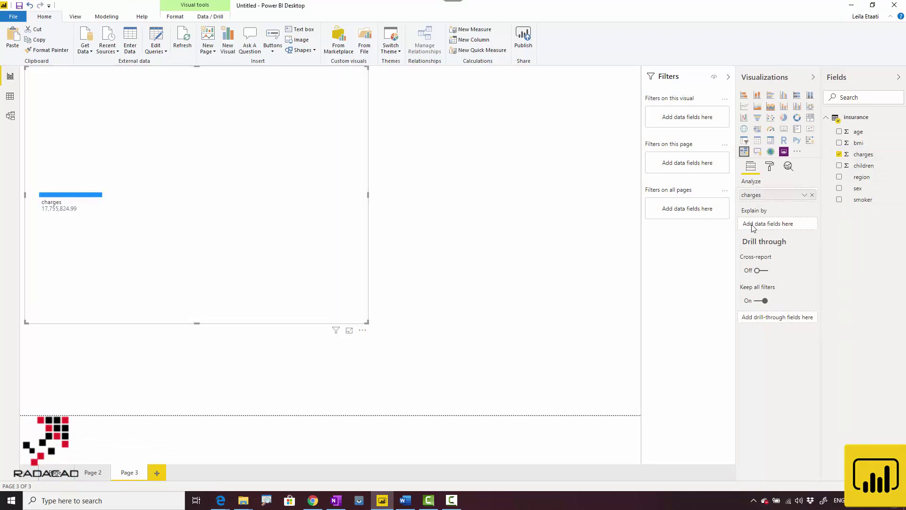
pyautogui.click(839, 199)
pyautogui.click(839, 188)
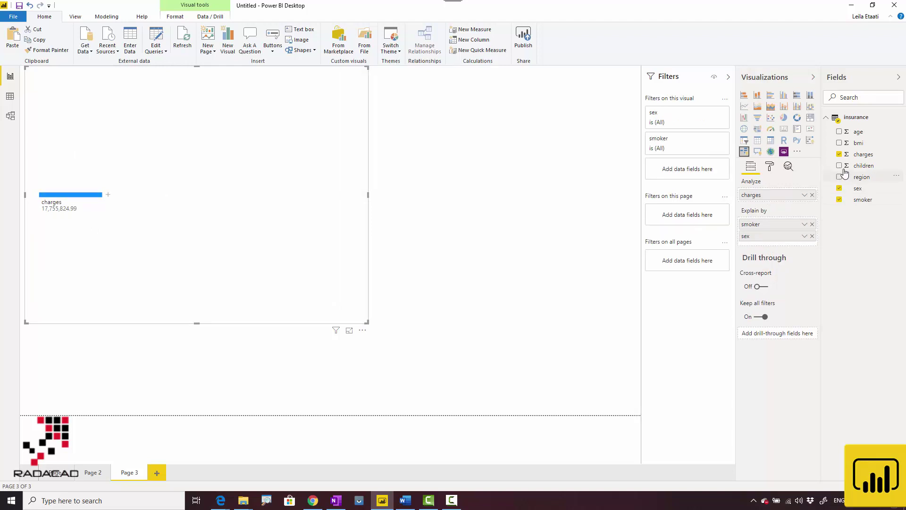
pyautogui.click(839, 165)
pyautogui.click(840, 142)
pyautogui.click(840, 132)
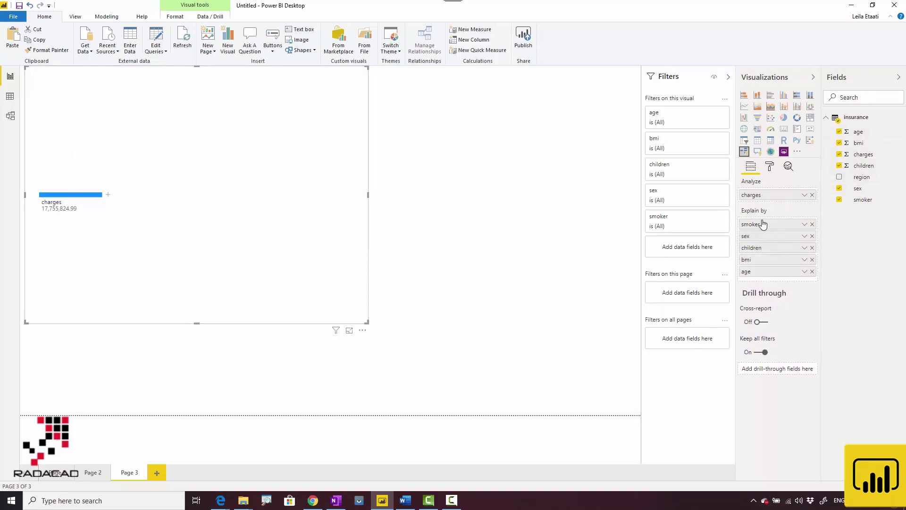
# Split the charges bar by sex, giving male 9,434,763.80 and female 8,321,061.19
pyautogui.click(108, 196)
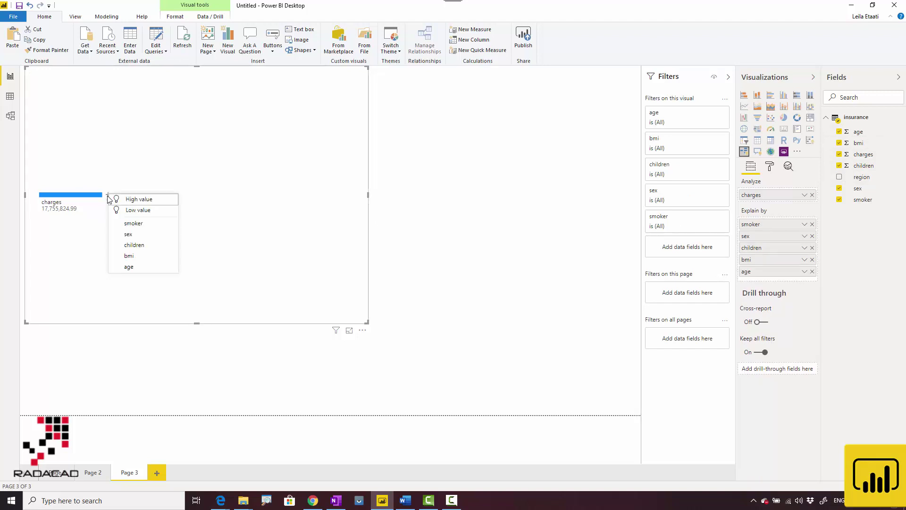
pyautogui.click(136, 234)
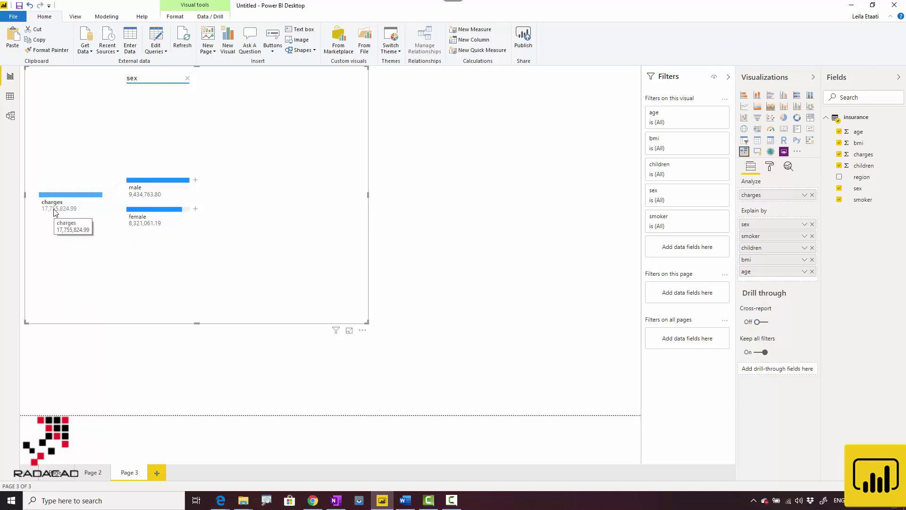
# Remove the sex level, try a High value AI split that picks sex, then remove it again
pyautogui.click(187, 81)
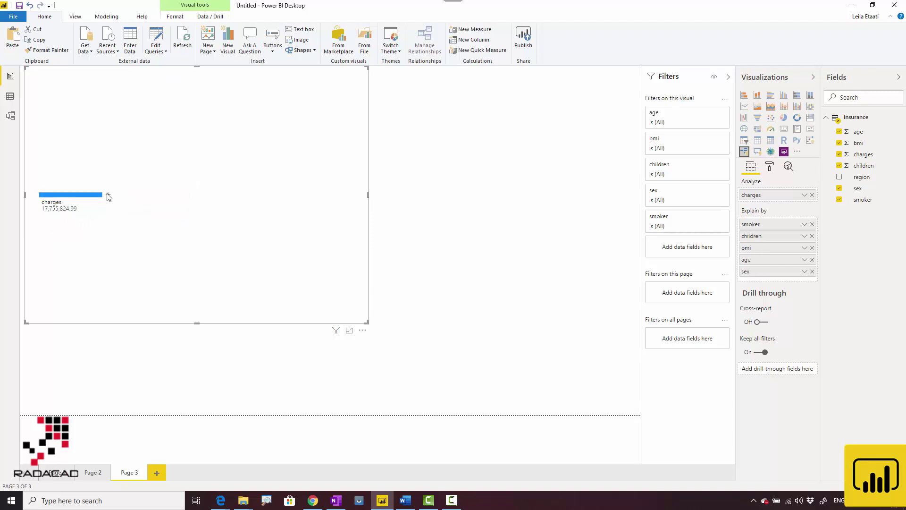
pyautogui.click(106, 195)
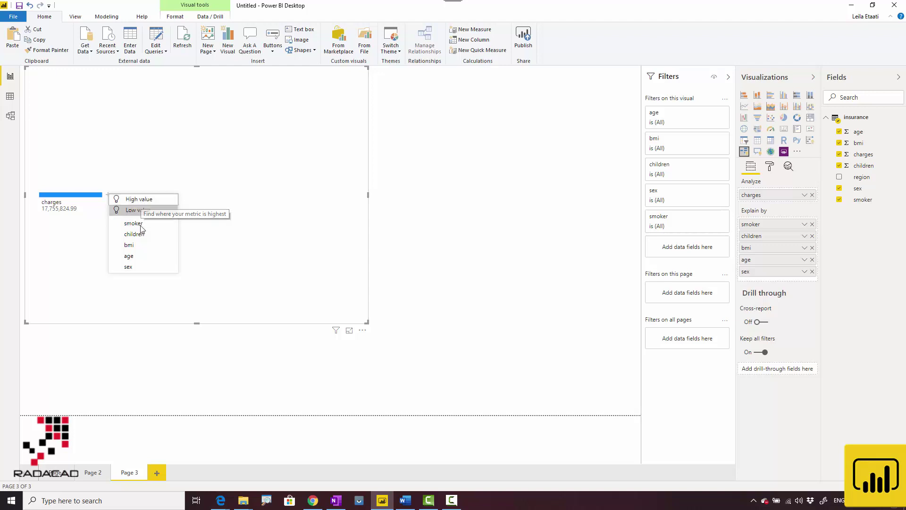
pyautogui.click(147, 200)
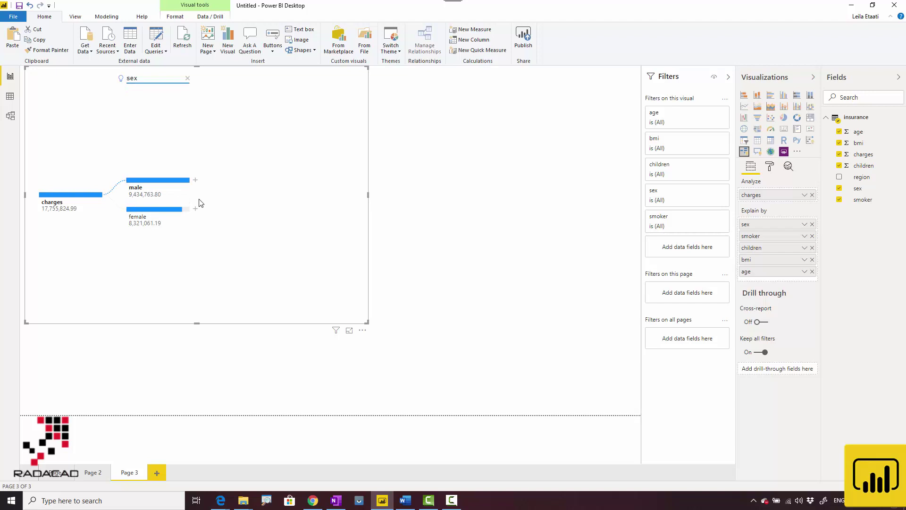
pyautogui.click(187, 79)
pyautogui.click(107, 194)
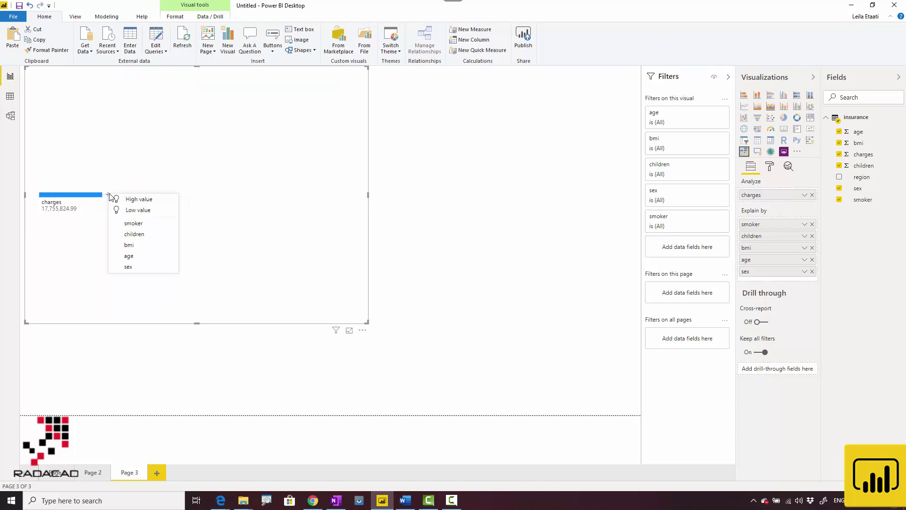
# Apply a Low value AI split to charges, producing bmi bars, and stretch the tree taller to show all ten
pyautogui.click(132, 213)
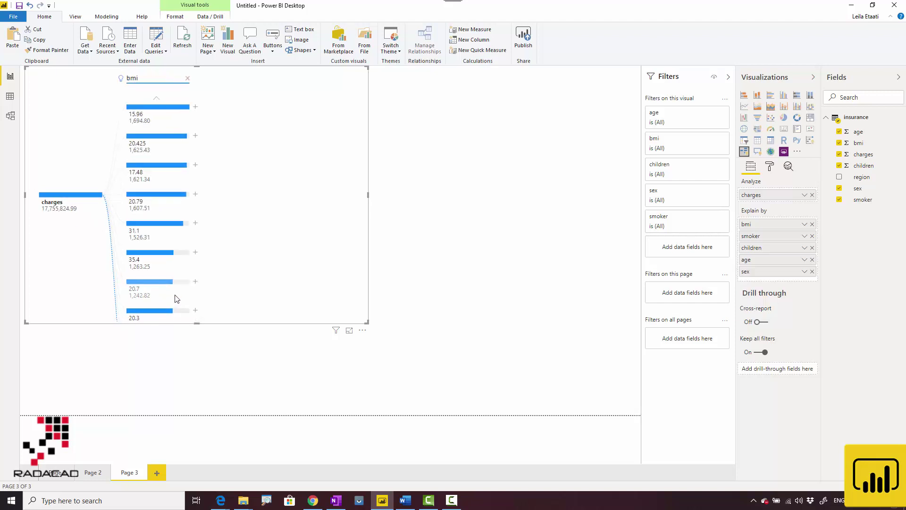
pyautogui.moveTo(201, 342); pyautogui.dragTo(206, 394)
pyautogui.click(206, 394)
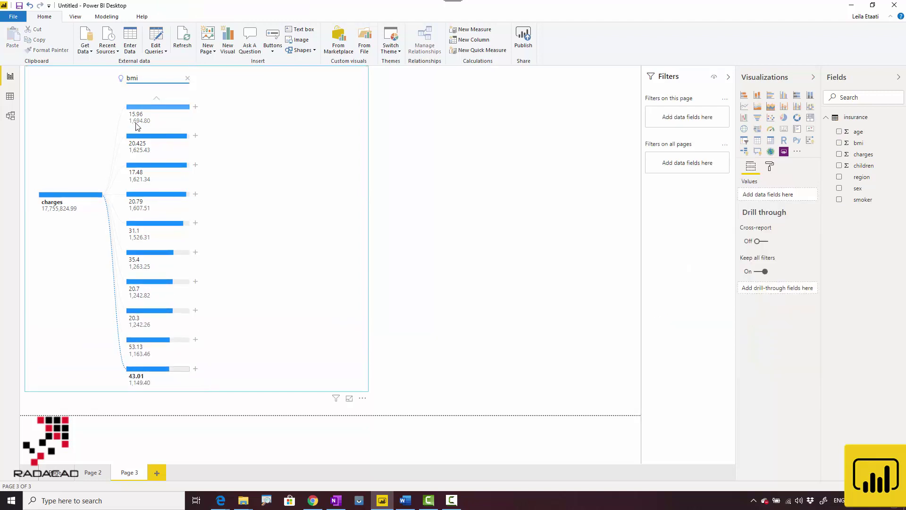
pyautogui.moveTo(137, 124)
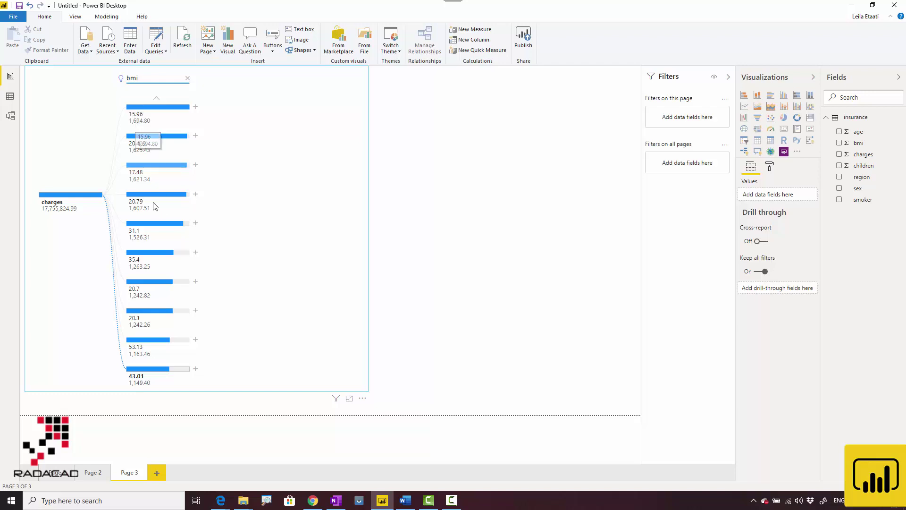
pyautogui.moveTo(122, 82)
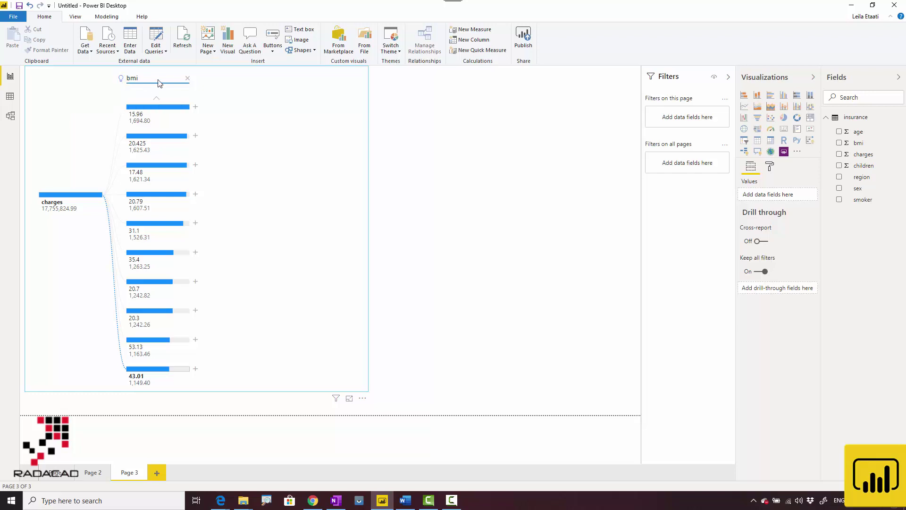
# Split charges into the sex level with a High value AI split, removing and re-adding it once
pyautogui.click(113, 199)
pyautogui.click(107, 228)
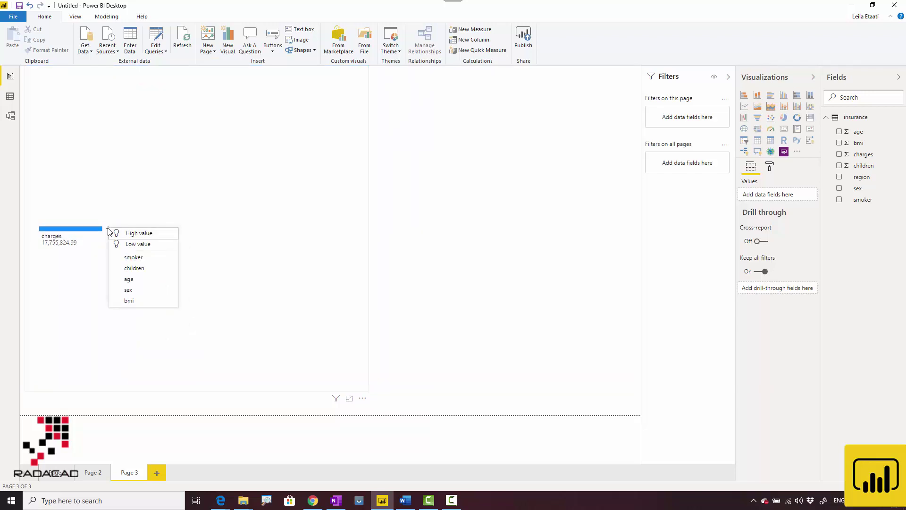
pyautogui.click(138, 234)
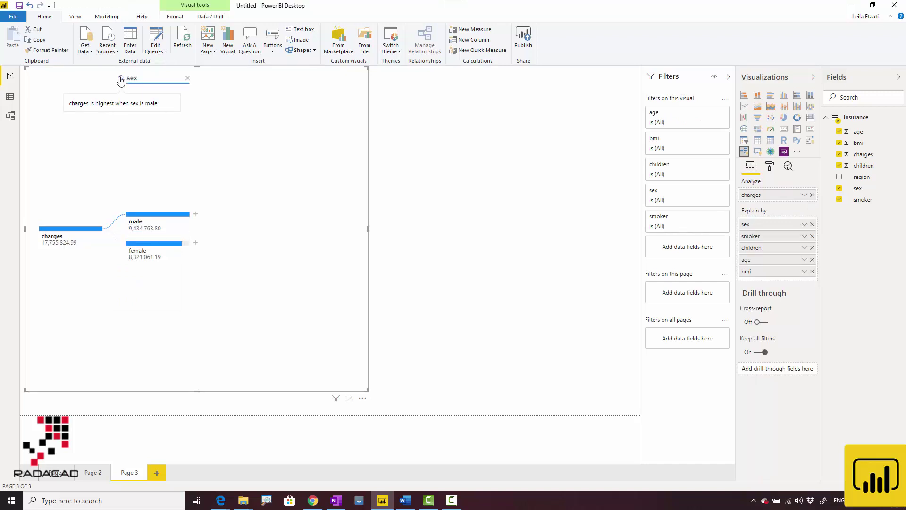
pyautogui.click(188, 79)
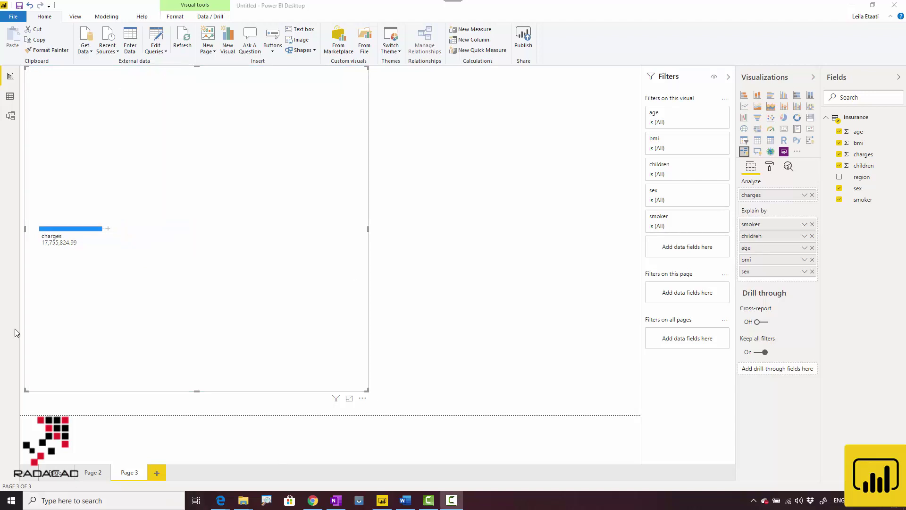
pyautogui.click(109, 230)
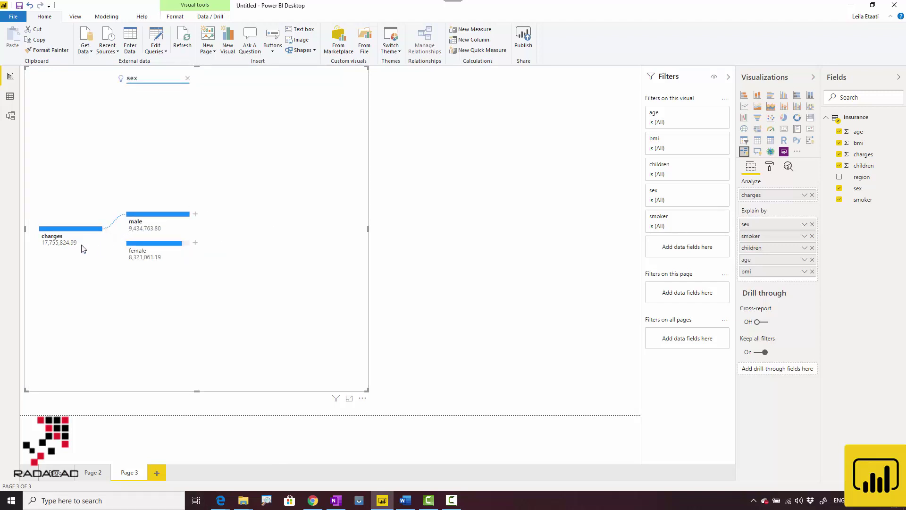
# Split the male branch by High value into smoker: yes 5,253,678.95 and no 4,181,084.85
pyautogui.click(195, 214)
pyautogui.click(219, 222)
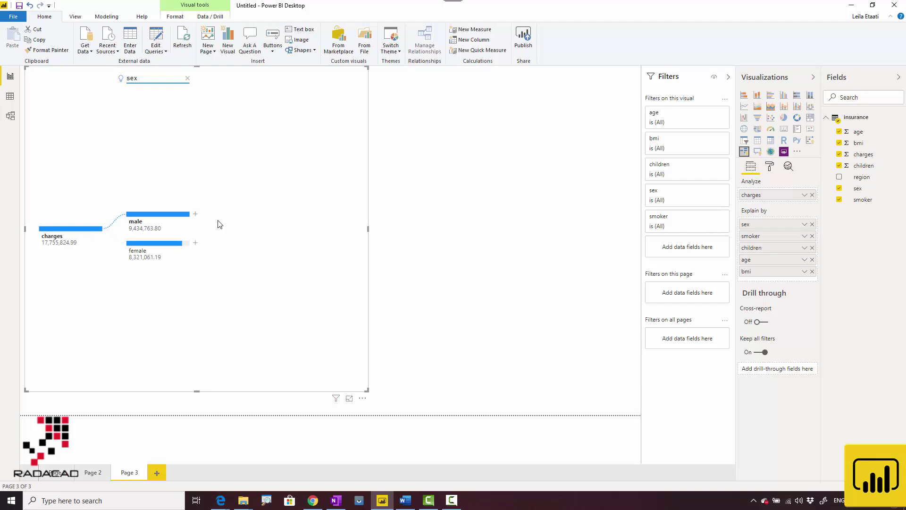
pyautogui.moveTo(209, 83)
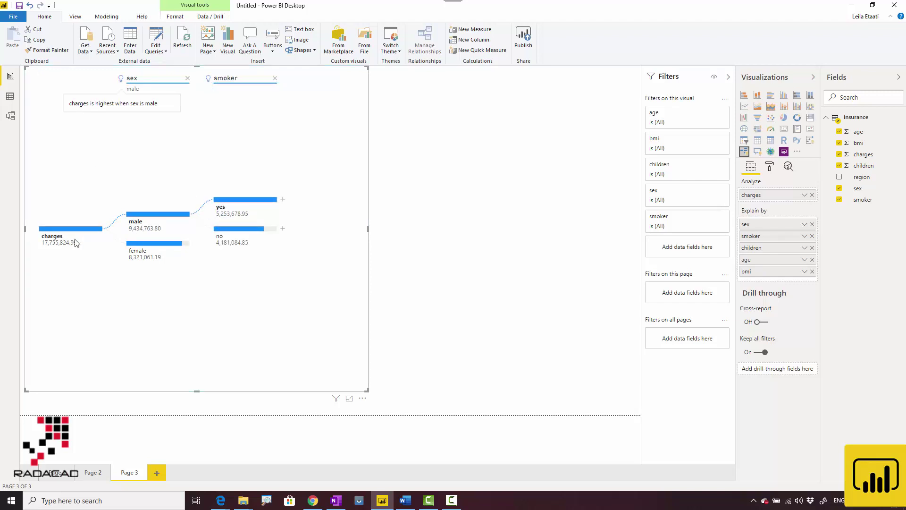
pyautogui.moveTo(121, 80)
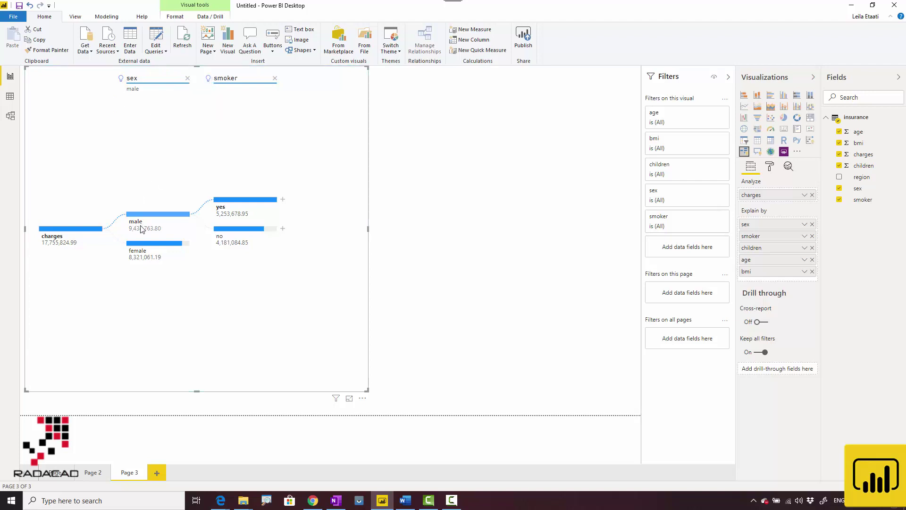
pyautogui.moveTo(141, 225)
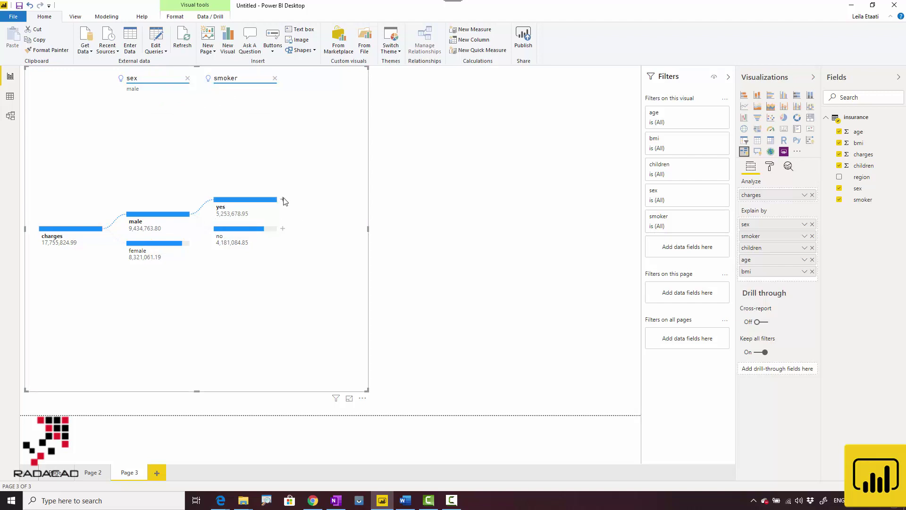
# Enlarge the tree and add High value splits under male smokers, then under the 0-children branch
pyautogui.moveTo(367, 391); pyautogui.dragTo(519, 405)
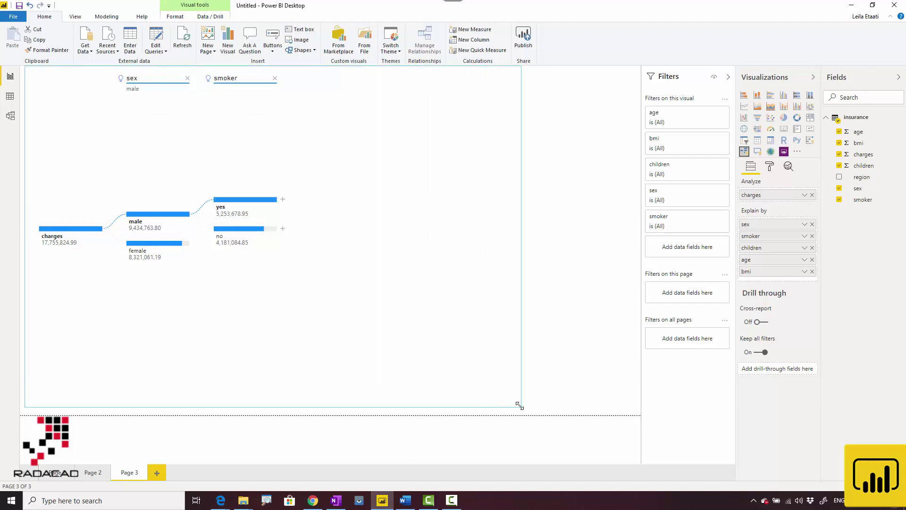
pyautogui.click(283, 200)
pyautogui.click(299, 205)
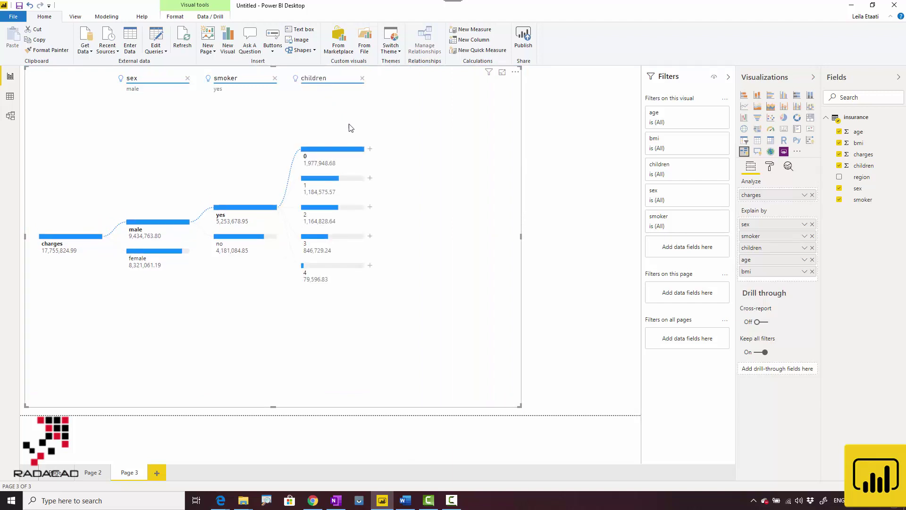
pyautogui.click(371, 149)
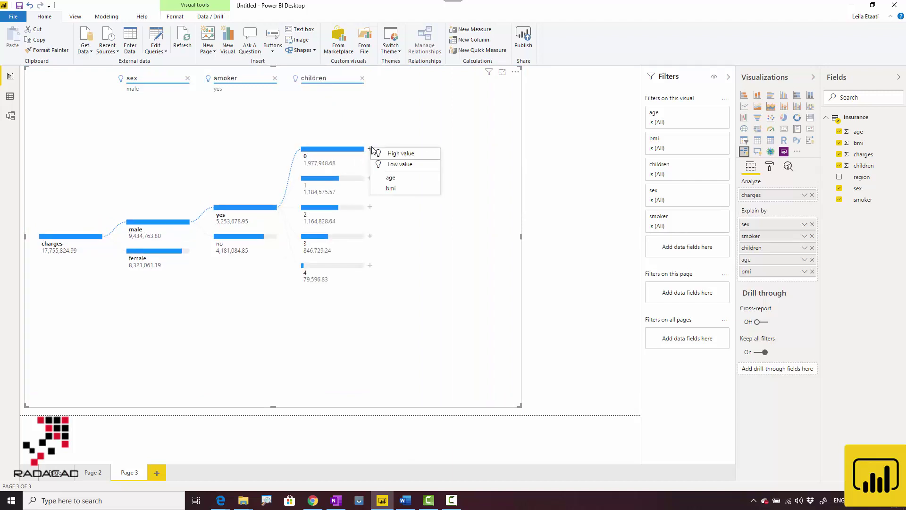
pyautogui.click(388, 157)
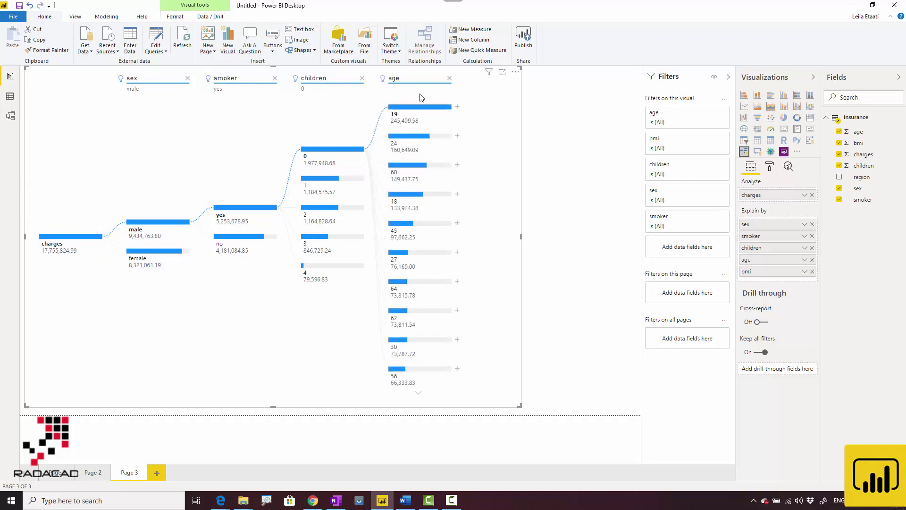
# Remove the age, children and smoker levels, leaving only the sex split
pyautogui.click(450, 79)
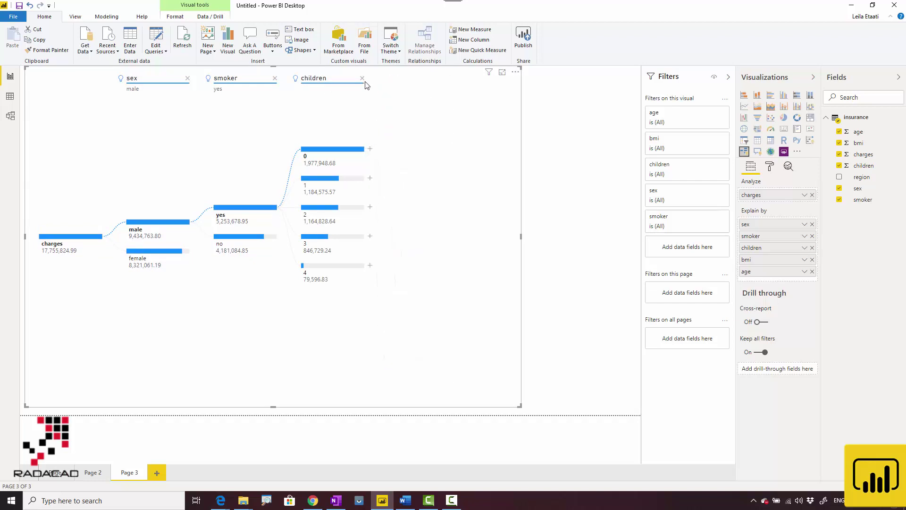
pyautogui.click(362, 78)
pyautogui.click(275, 77)
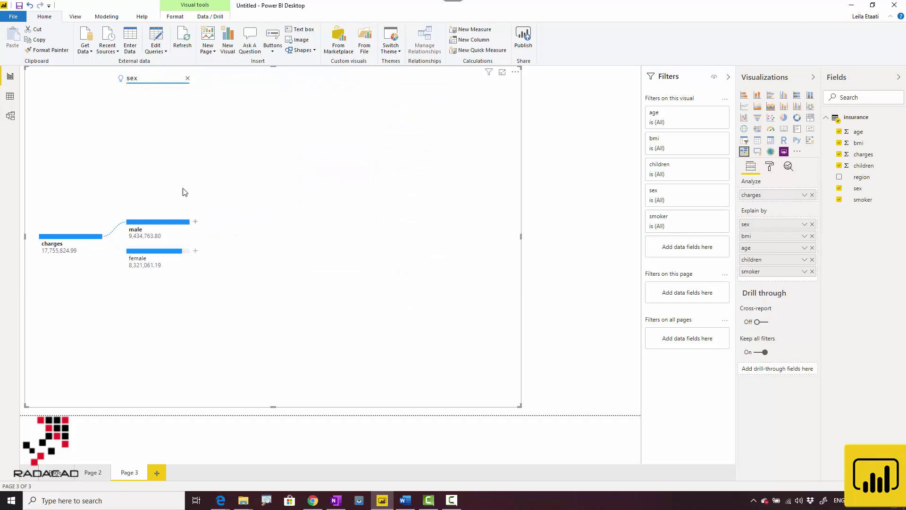
# Split the male branch by Low value into bmi and page through its bmi bars
pyautogui.click(195, 222)
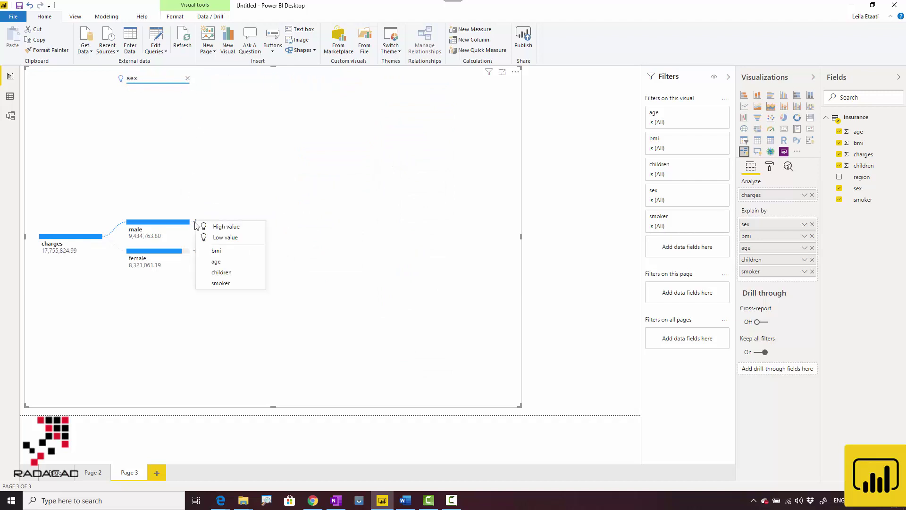
pyautogui.click(225, 241)
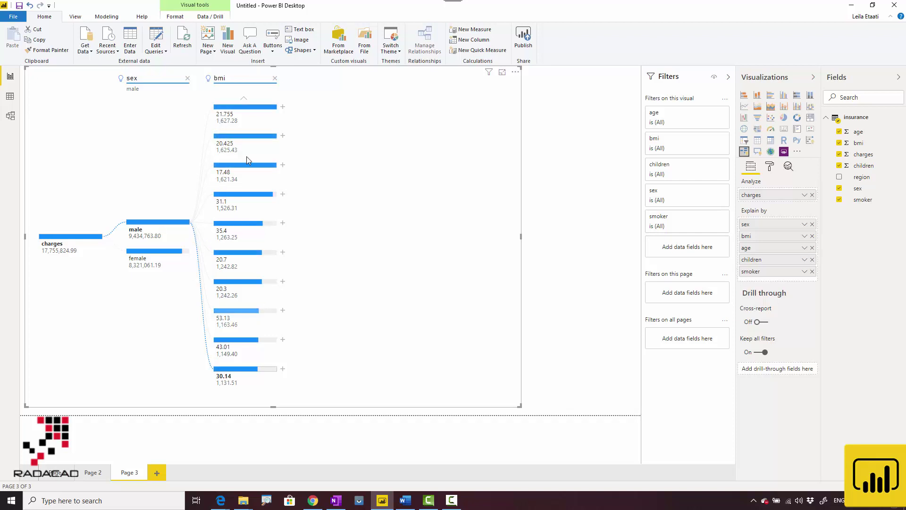
pyautogui.click(244, 99)
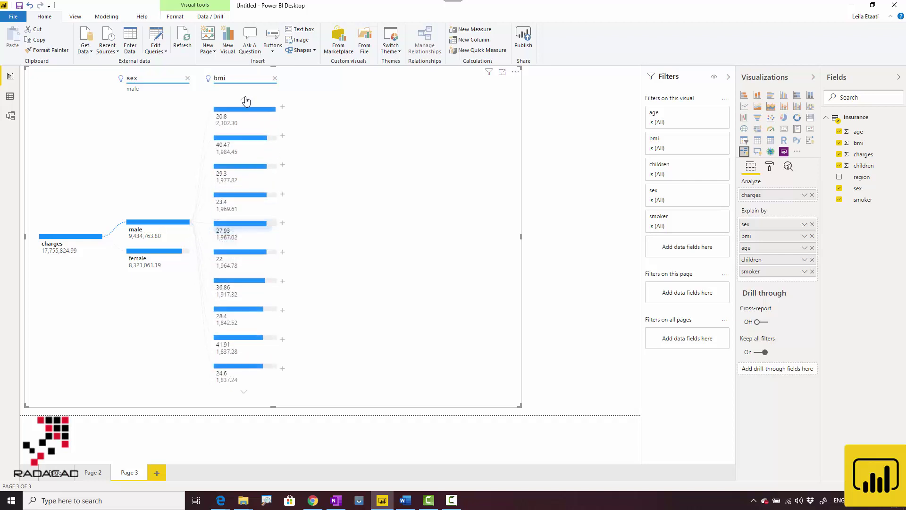
pyautogui.click(245, 99)
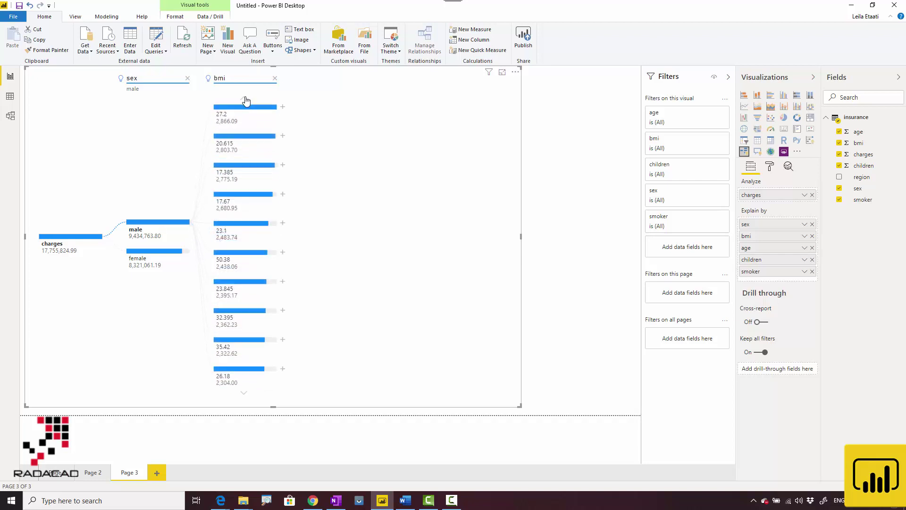
# Remove the male bmi level and split female by Low value into bmi, ending at 20.79
pyautogui.click(275, 79)
pyautogui.click(196, 252)
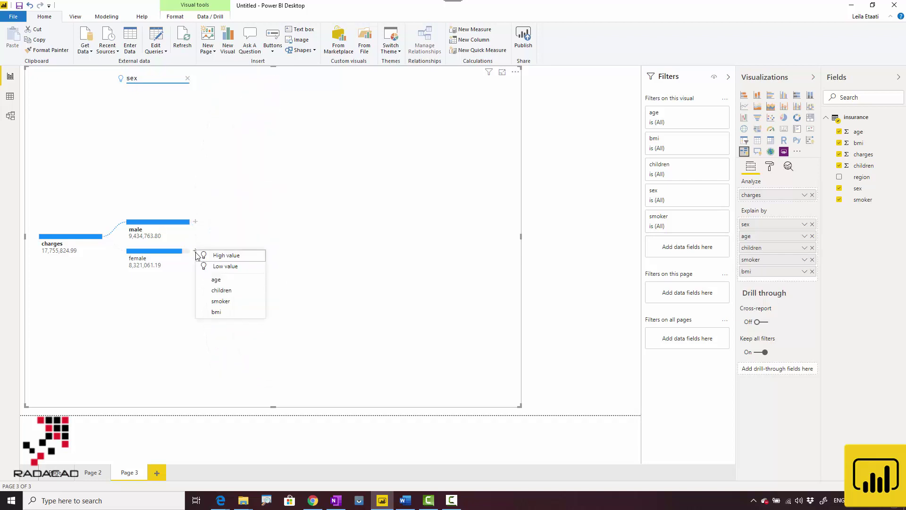
pyautogui.click(226, 267)
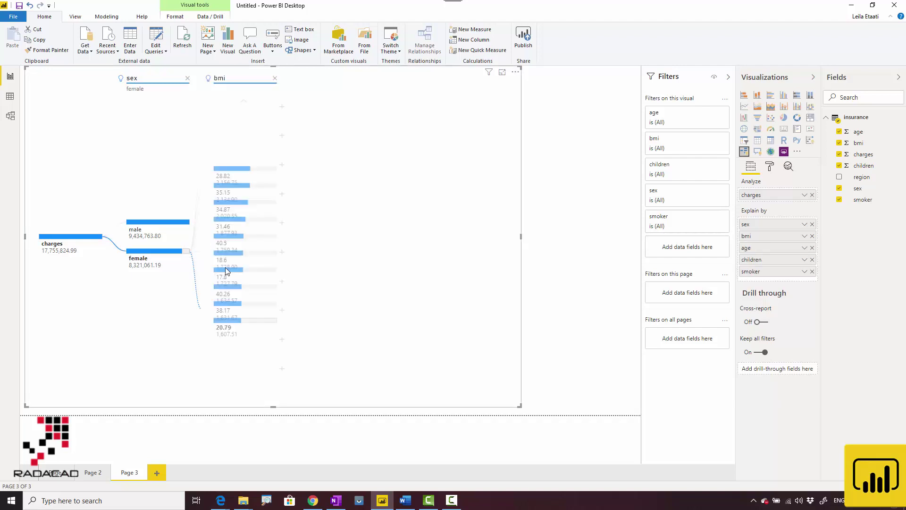
# Replace female's bmi level with a High value smoker split (no 4,792,976.62, yes 3,528,084.57), comparing against male
pyautogui.click(274, 79)
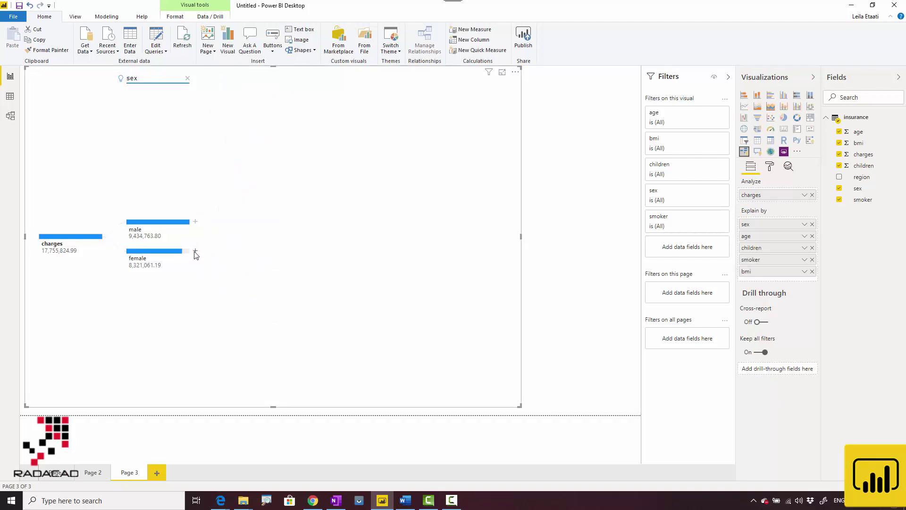
pyautogui.click(196, 251)
pyautogui.click(211, 257)
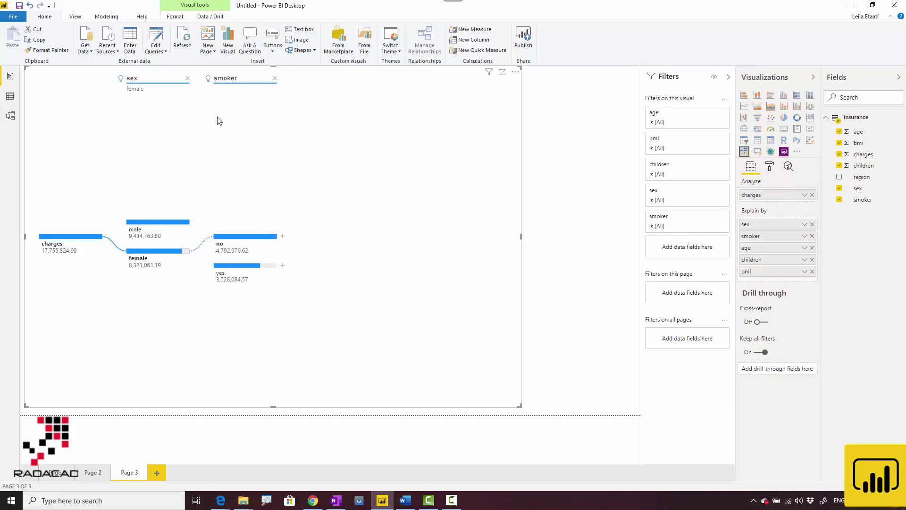
pyautogui.click(189, 224)
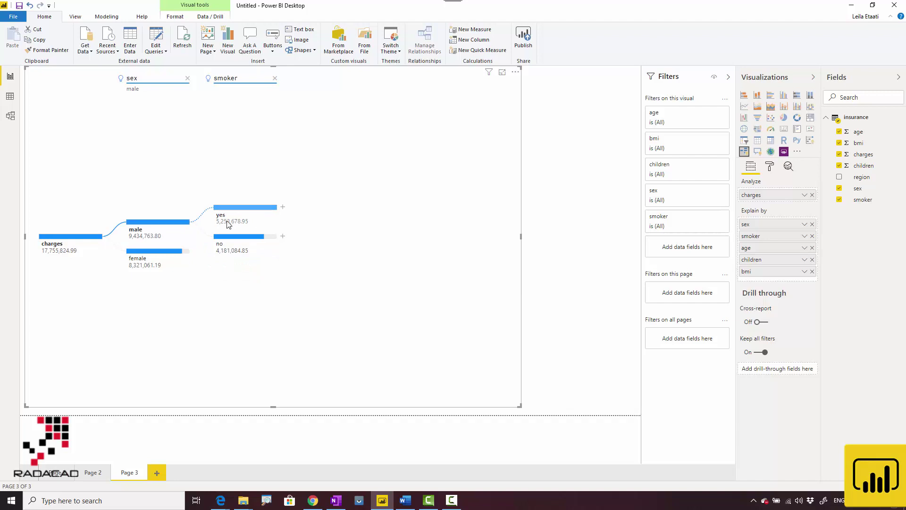
pyautogui.click(181, 254)
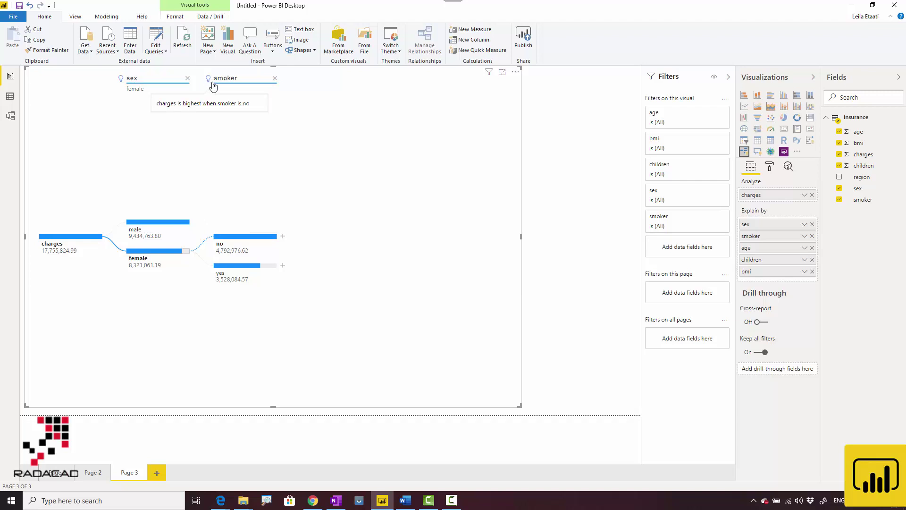
pyautogui.moveTo(268, 255)
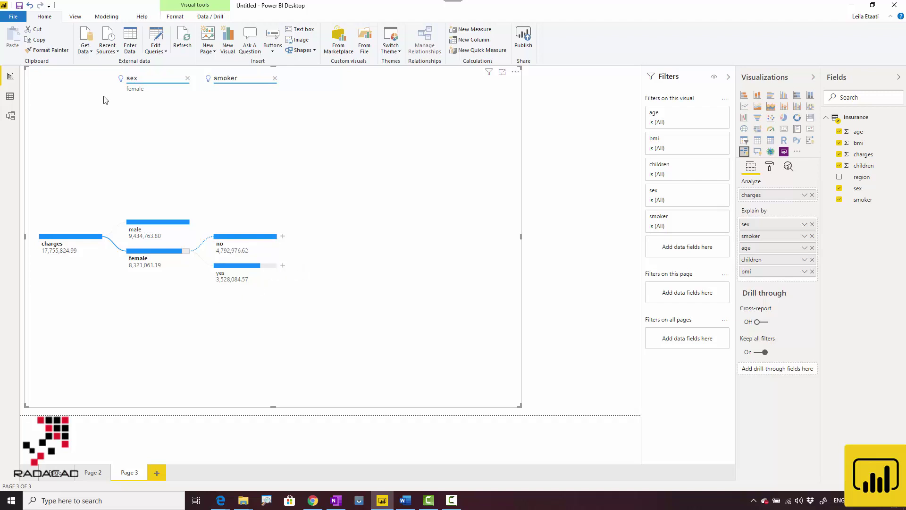
# Show the tree's Format settings with Analysis expanded: AI splits enabled, analysis type Absolute
pyautogui.click(770, 168)
pyautogui.click(761, 207)
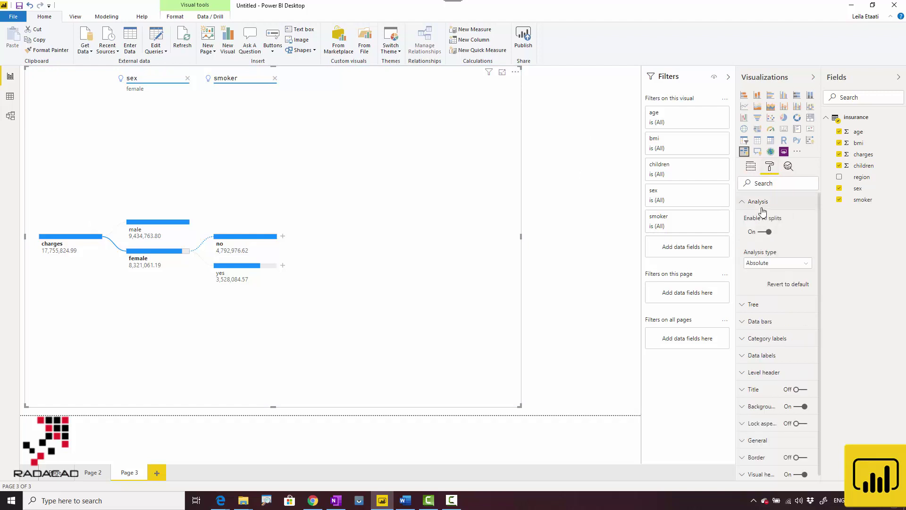